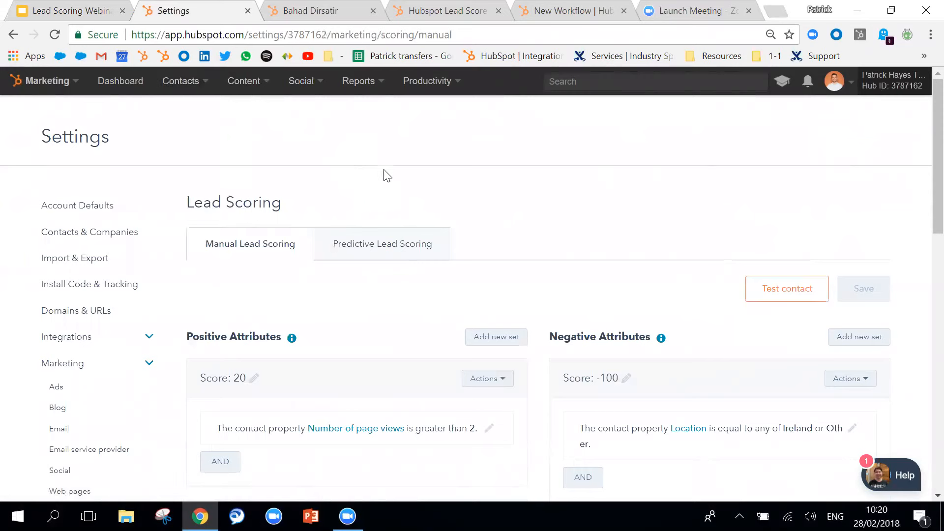
- Review the positive and negative attribute sets and their scores in the manual lead scoring settings
scroll(493, 172, down, 3)
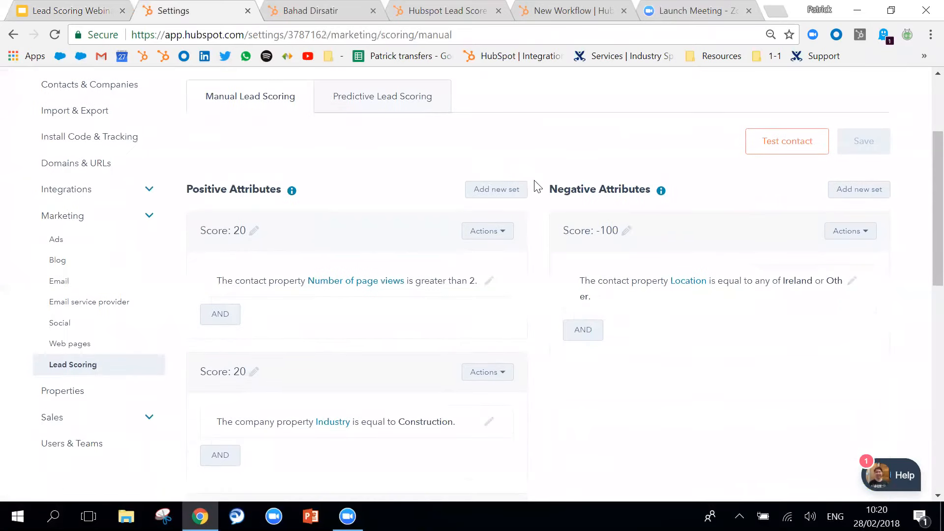
scroll(648, 391, down, 2)
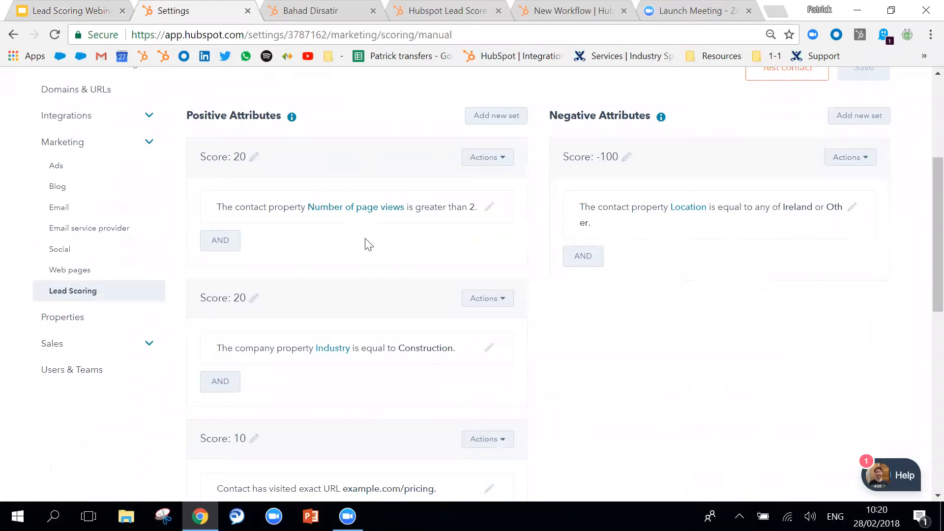
scroll(383, 278, down, 3)
scroll(383, 276, up, 3)
scroll(402, 255, down, 3)
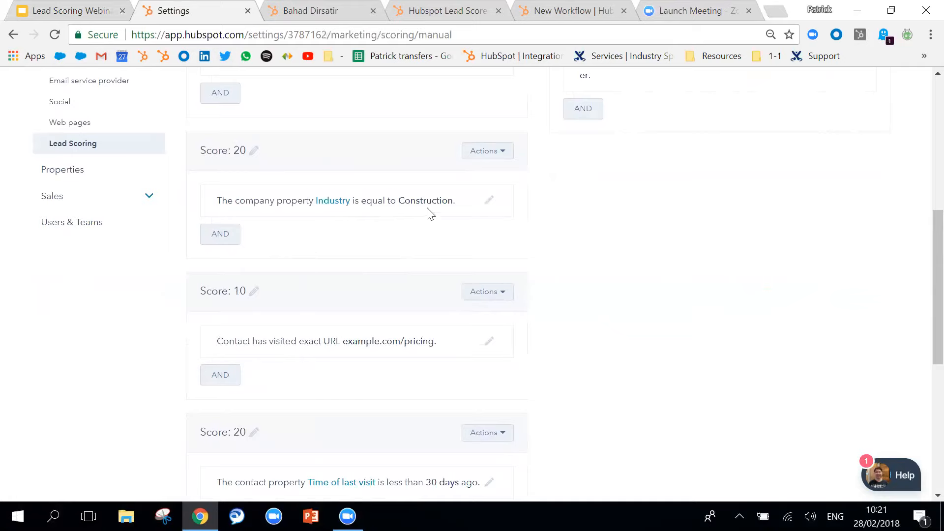
scroll(457, 340, down, 2)
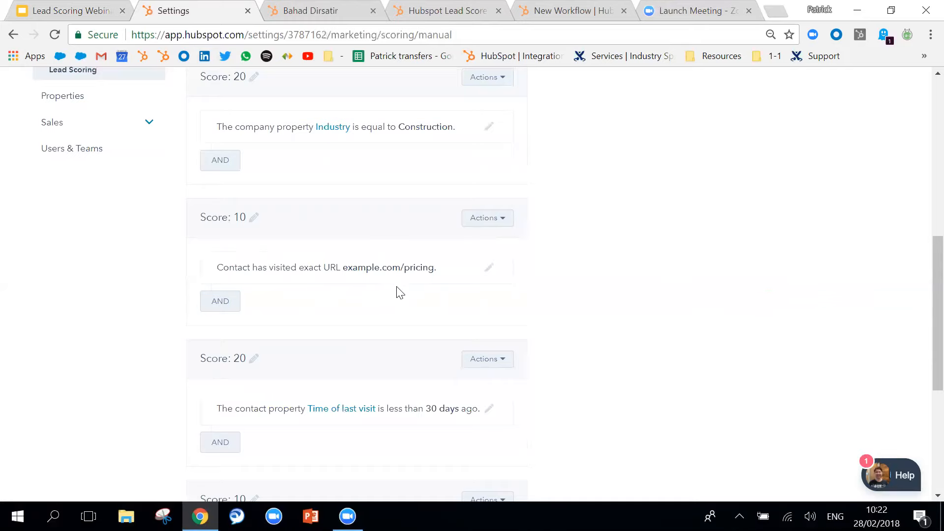
scroll(400, 292, down, 3)
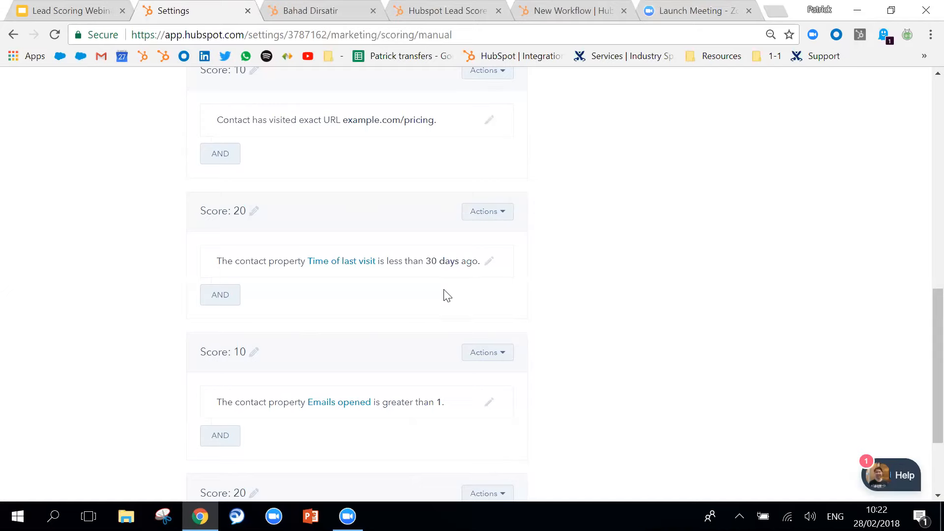
scroll(492, 354, down, 2)
scroll(295, 344, down, 1)
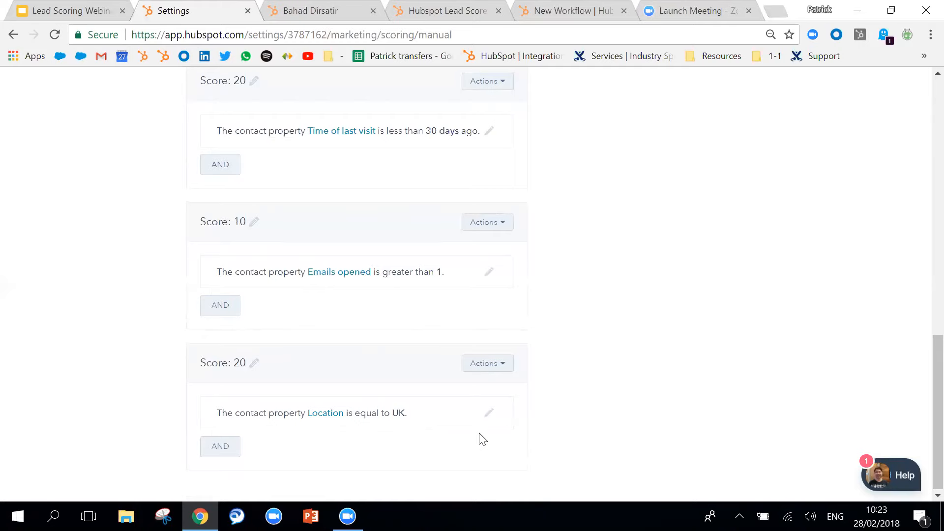
scroll(483, 442, up, 10)
scroll(482, 444, down, 3)
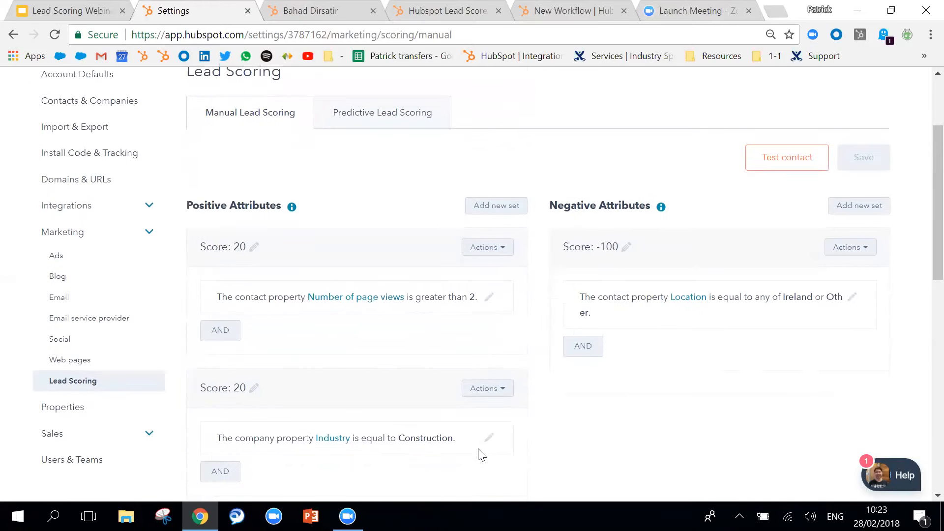
scroll(479, 448, down, 2)
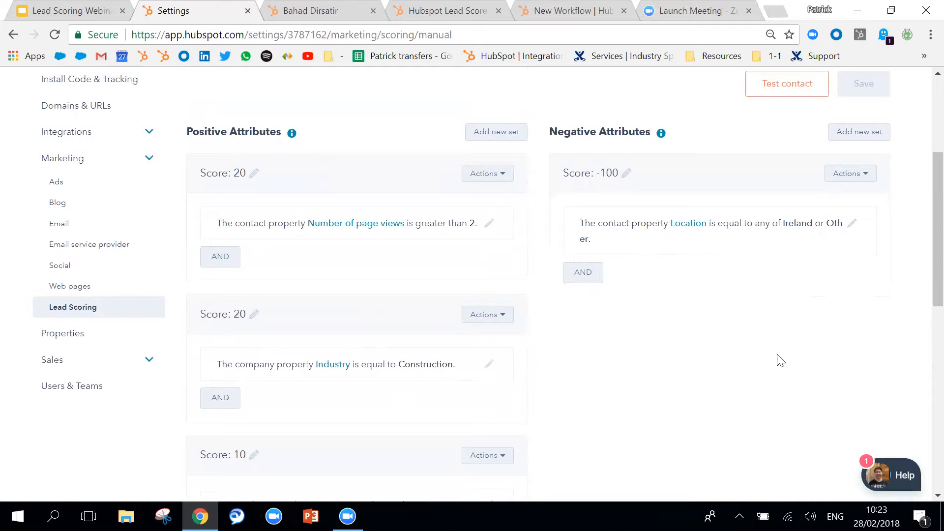
scroll(777, 359, up, 3)
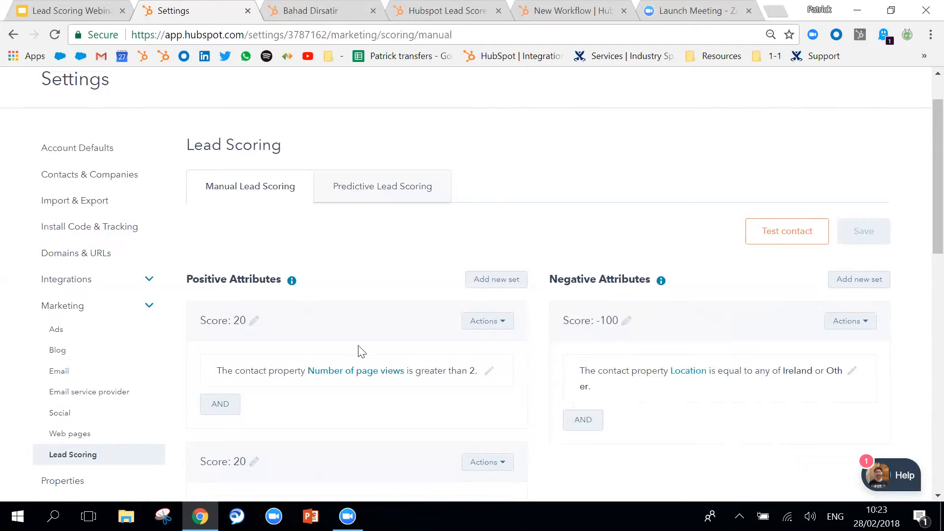
- Run a lead scoring test on the third-from-last contact in the test contact list
click(787, 231)
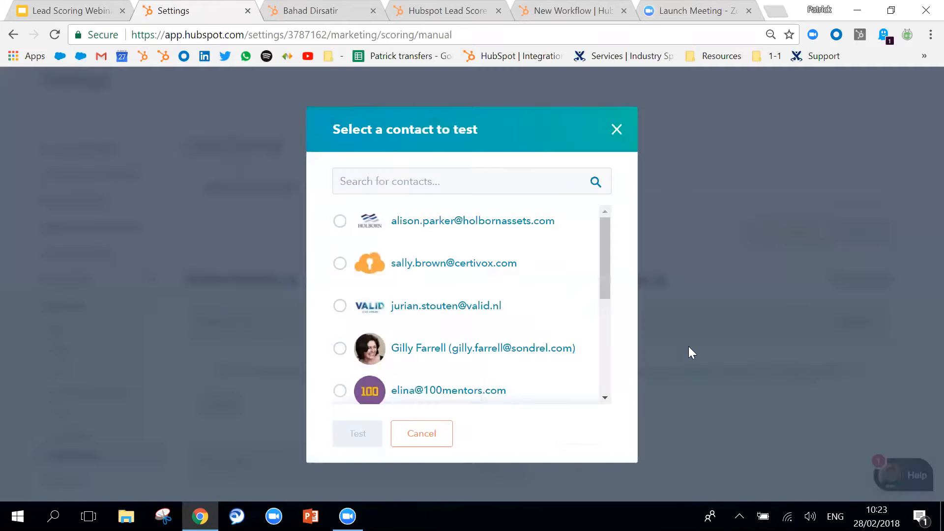
drag(604, 274, 603, 391)
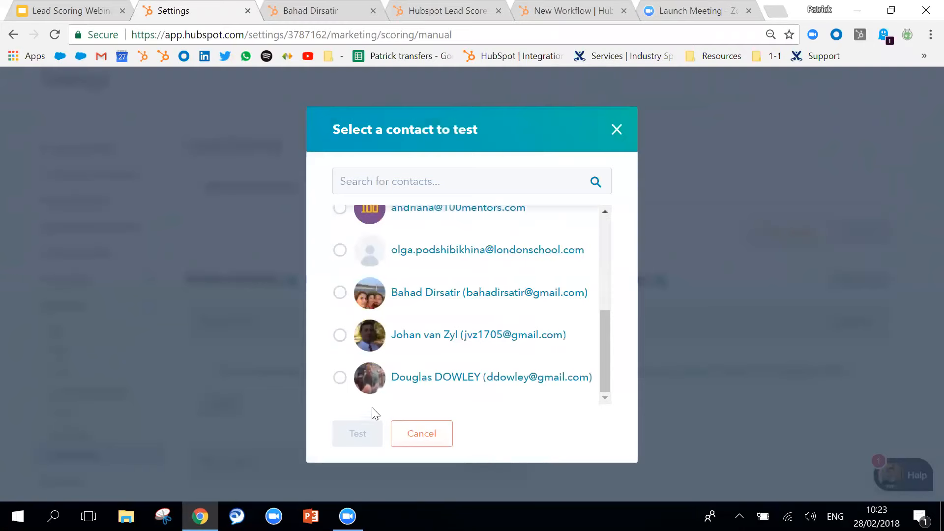
click(341, 293)
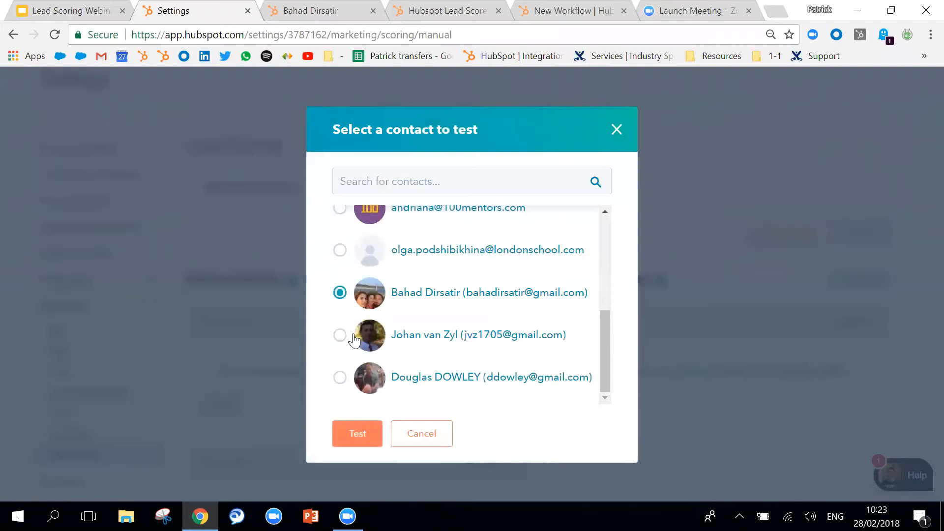
click(362, 439)
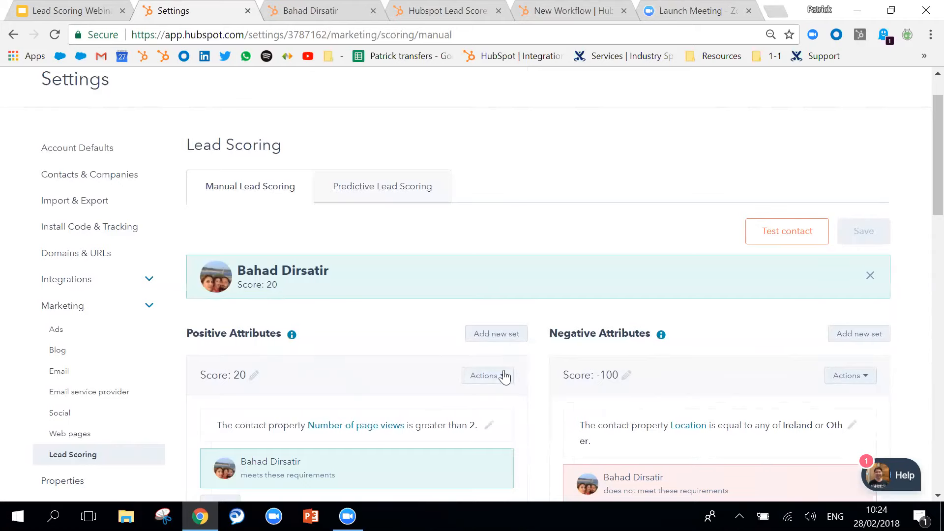
- Examine which positive and negative attribute sets the tested contact meets
scroll(504, 376, down, 2)
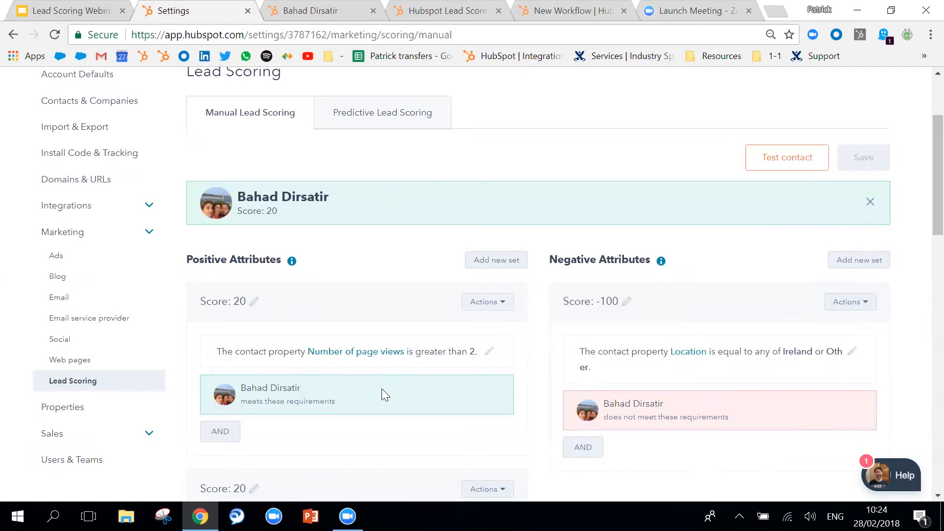
scroll(382, 389, down, 3)
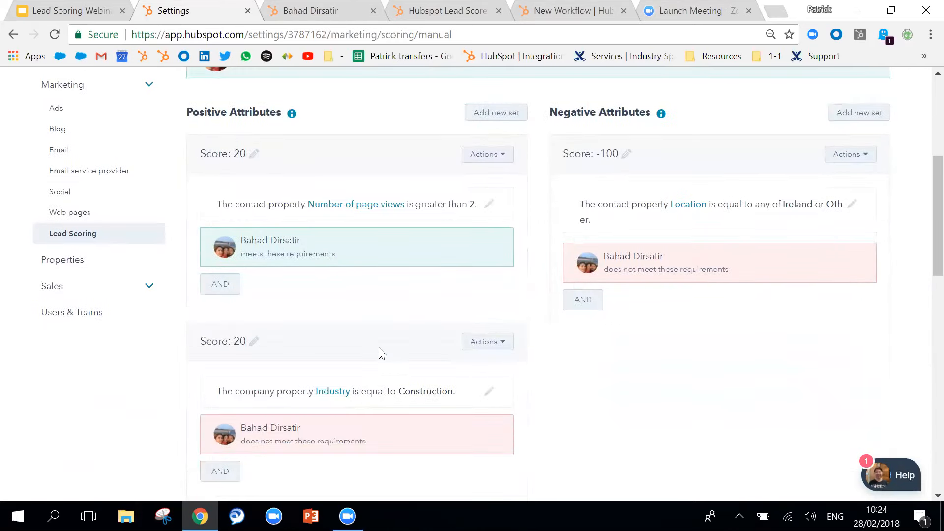
scroll(377, 364, down, 2)
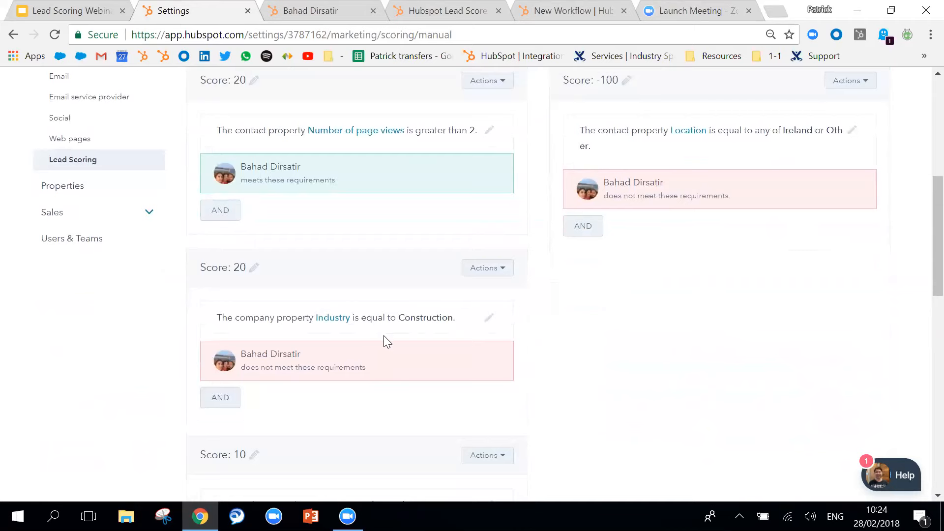
scroll(385, 339, down, 1)
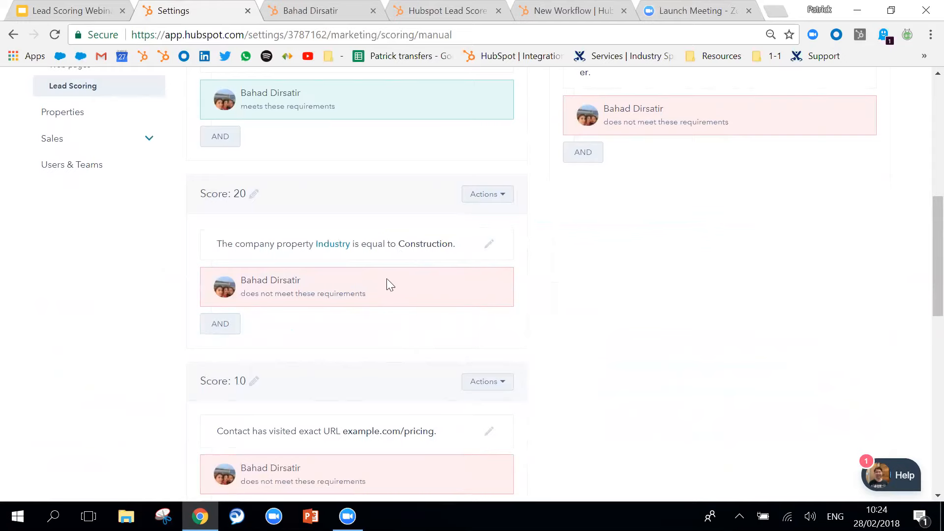
scroll(389, 322, down, 3)
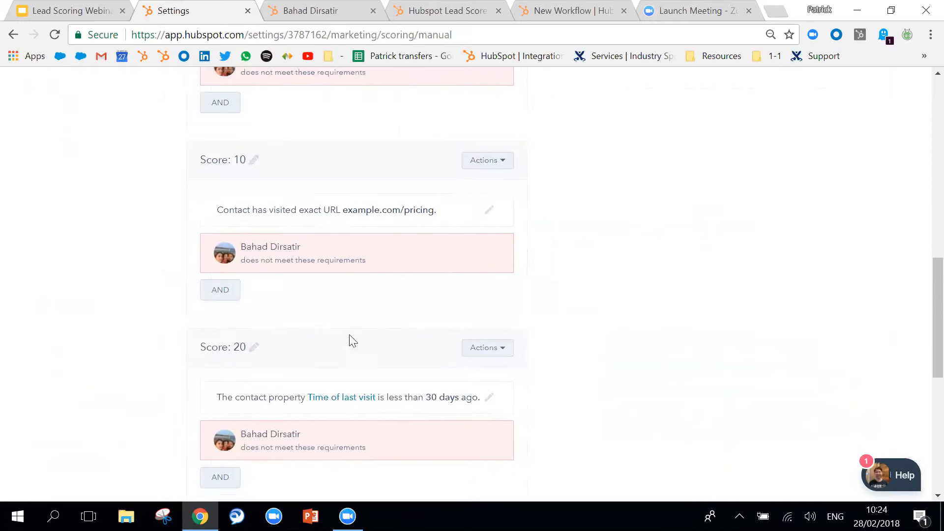
scroll(490, 377, down, 3)
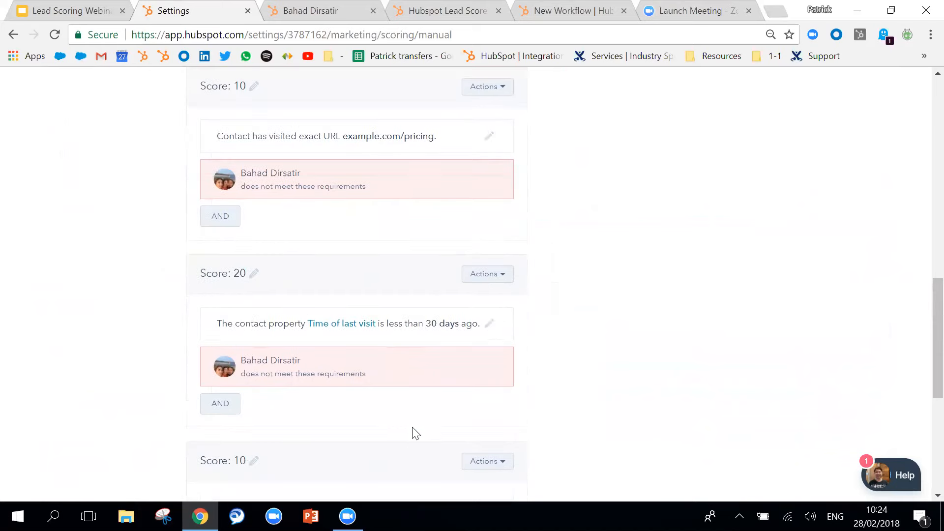
scroll(855, 422, up, 10)
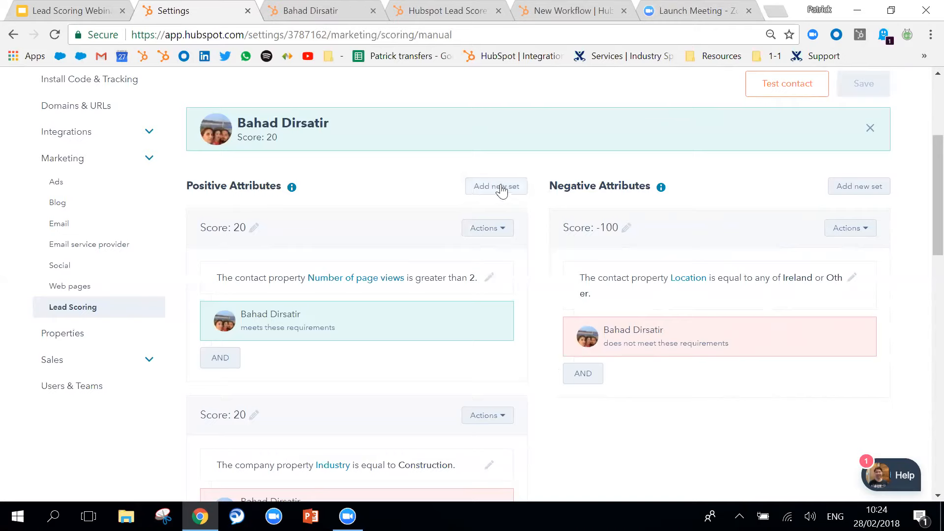
- Add a new positive attribute set using the contact property Employees and look through its comparison conditions
click(484, 192)
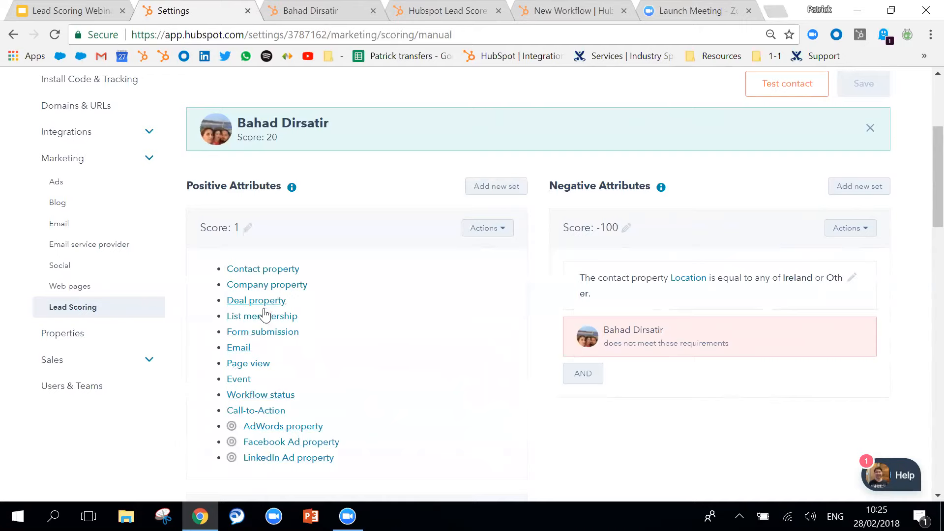
click(256, 271)
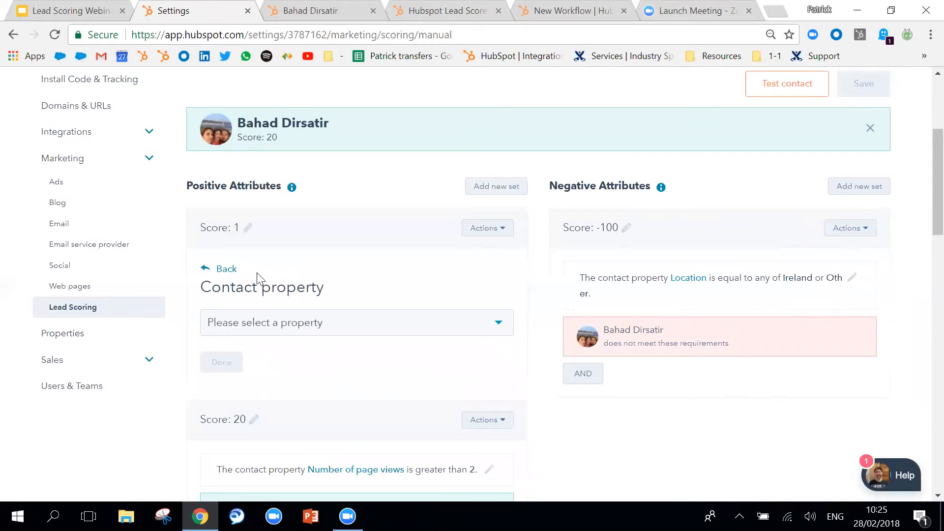
click(320, 331)
scroll(365, 297, down, 4)
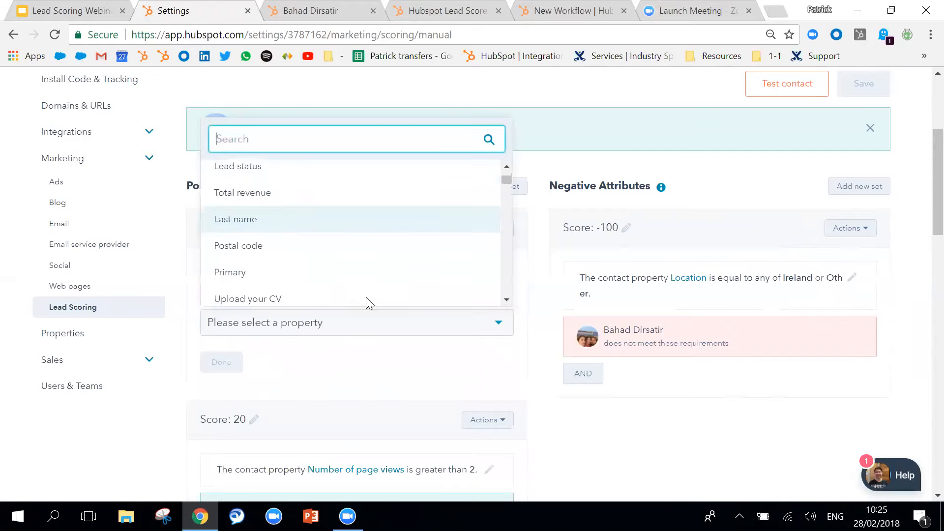
scroll(362, 201, down, 2)
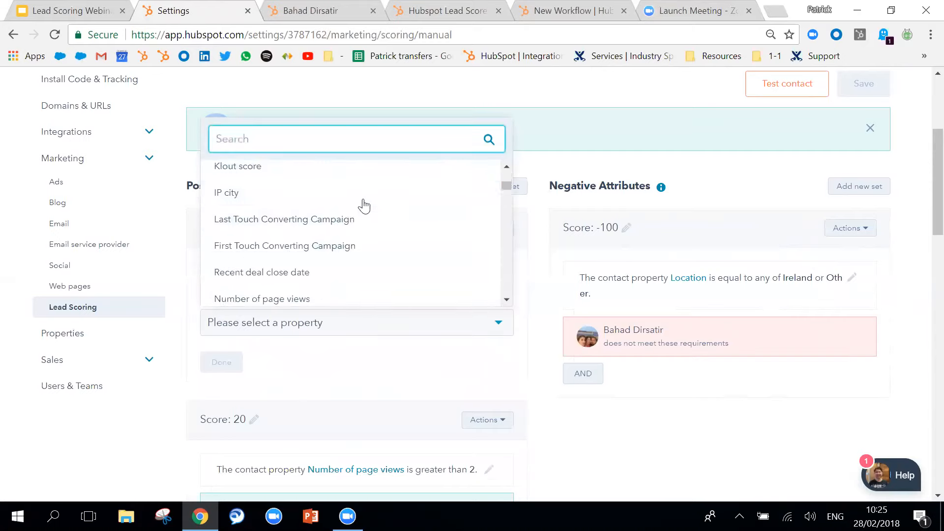
scroll(439, 211, down, 2)
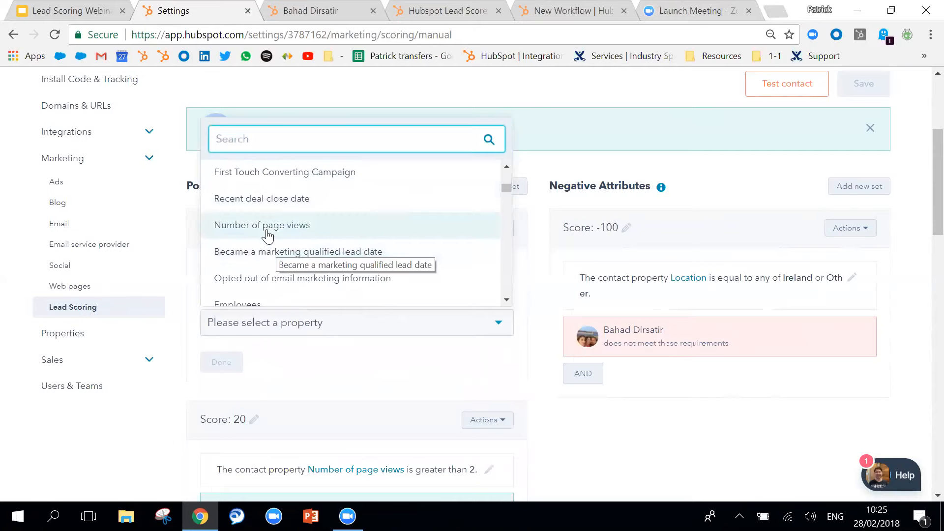
scroll(268, 233, down, 2)
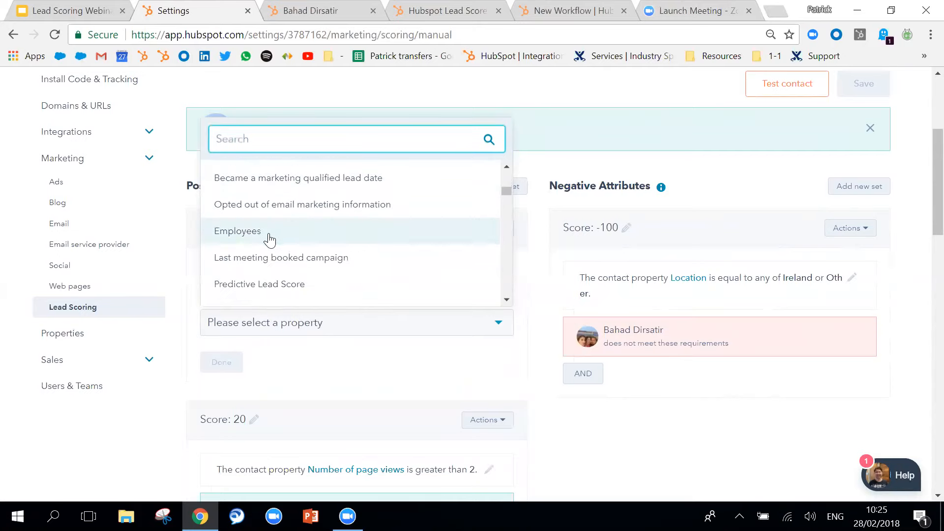
click(270, 238)
scroll(344, 393, down, 1)
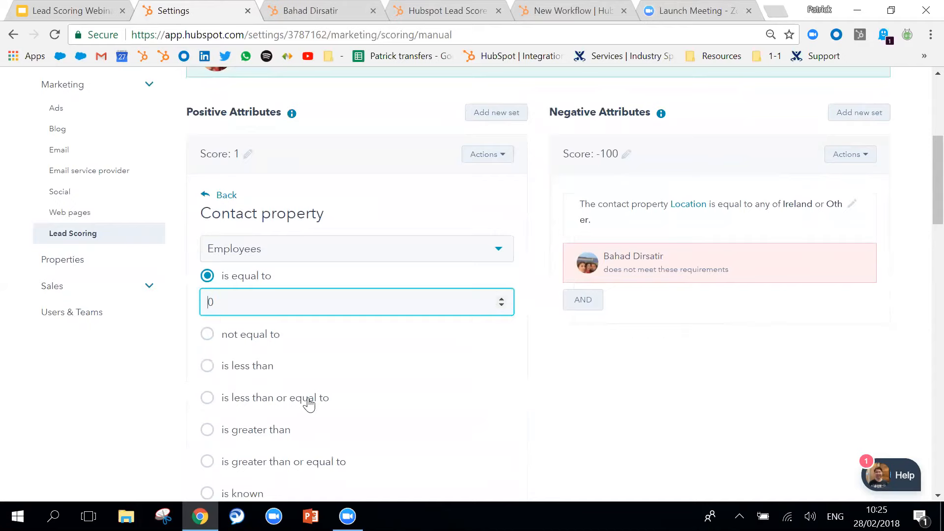
scroll(337, 417, down, 1)
scroll(324, 427, down, 1)
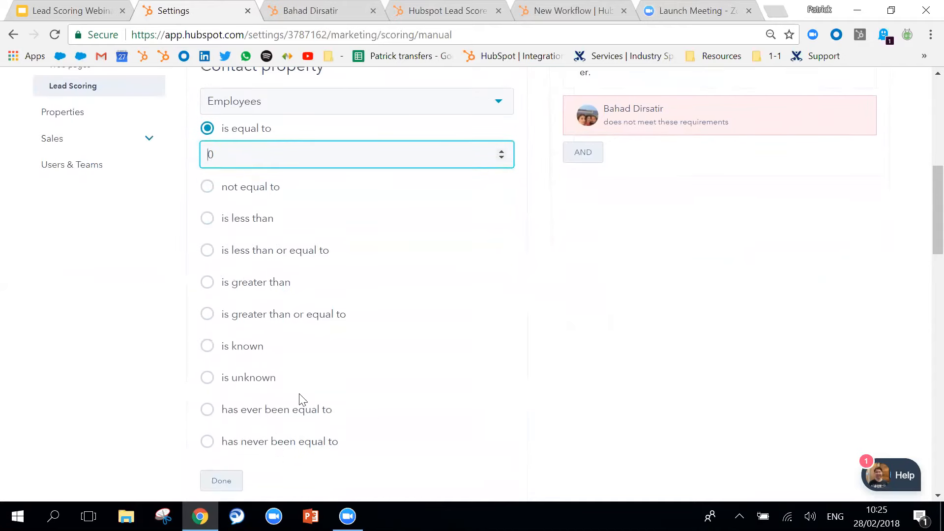
scroll(402, 375, up, 3)
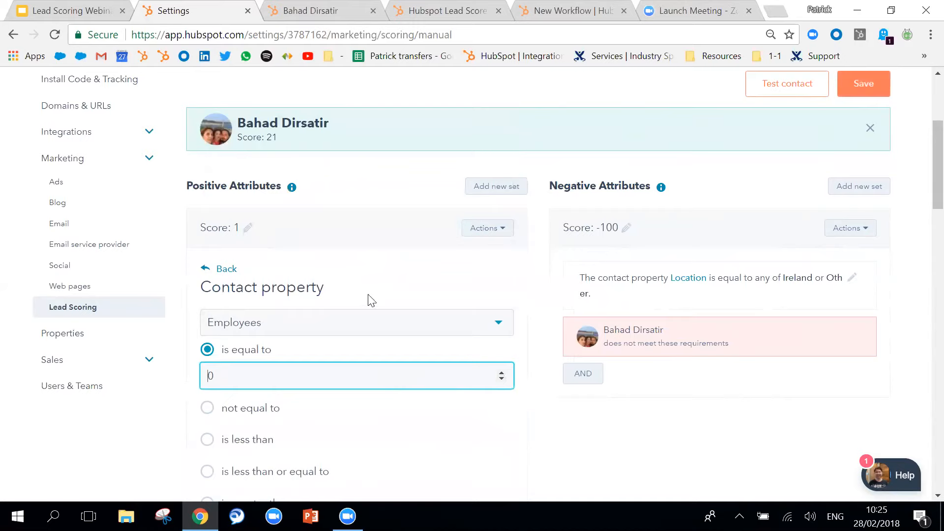
- Enter 0 as the score of the new Employees attribute set
click(248, 227)
double_click(227, 232)
text(0)
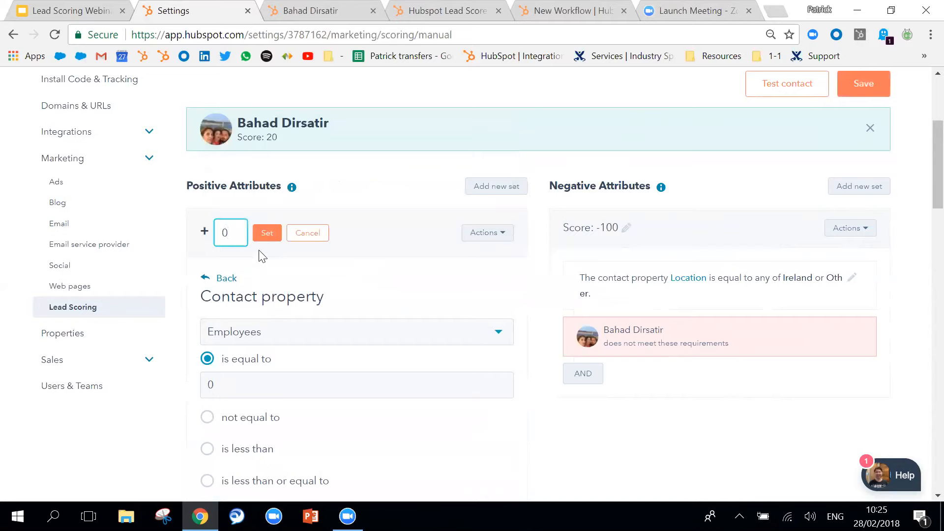
scroll(490, 387, down, 5)
scroll(490, 387, up, 9)
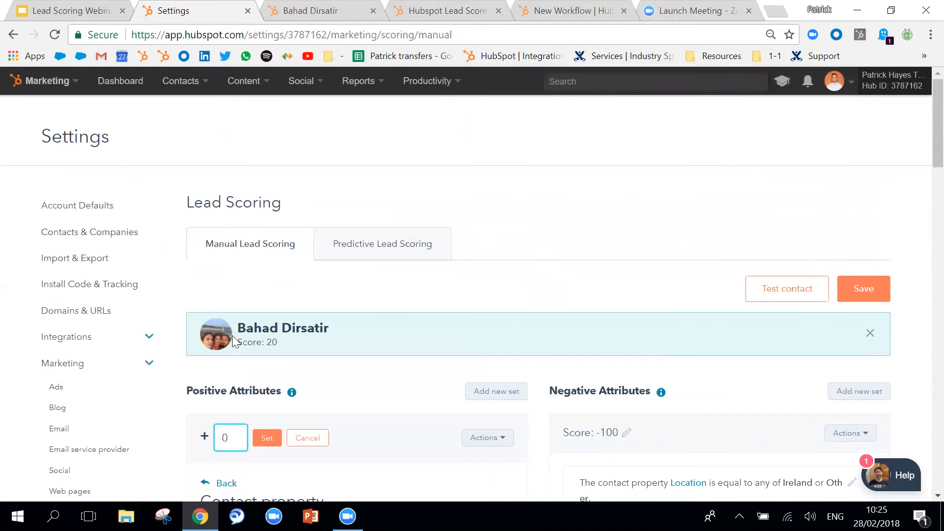
- Check the HubSpot score on the tested contact's record and review the criteria and contacts of the Hubspot Lead Score < 50 list
click(269, 14)
scroll(604, 226, down, 3)
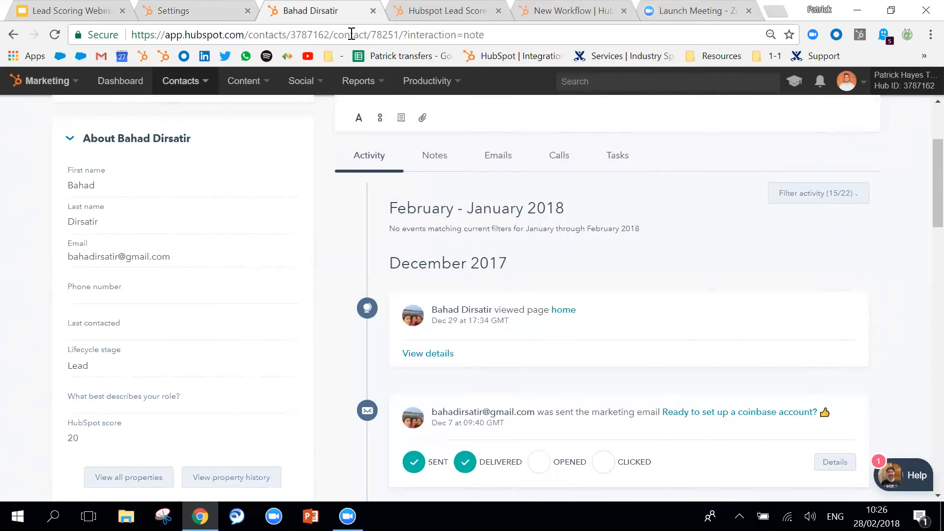
click(445, 10)
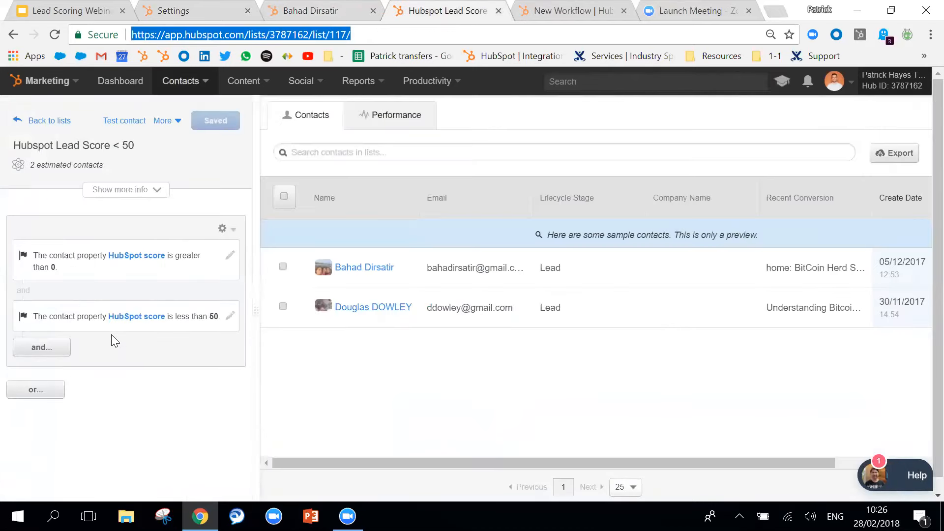
click(202, 91)
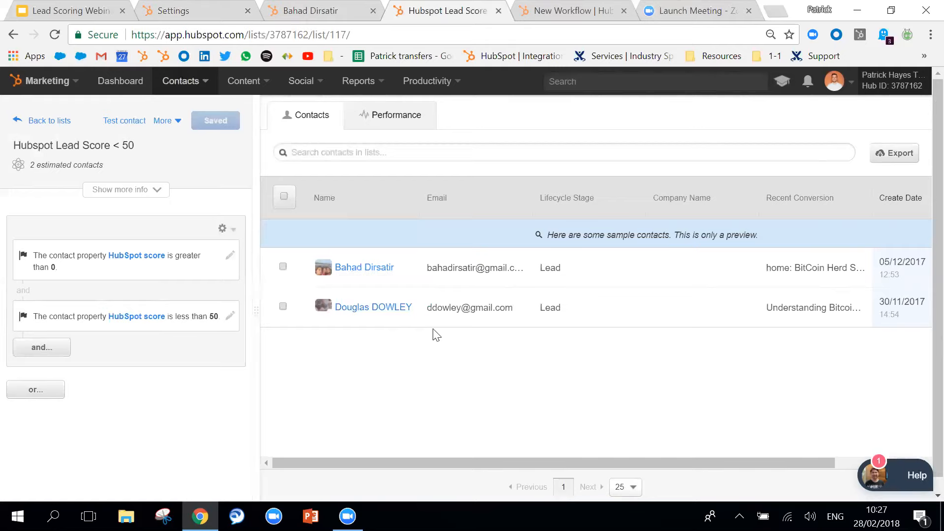
mouse_move(19, 165)
- Switch to the open New Workflow editor
click(531, 18)
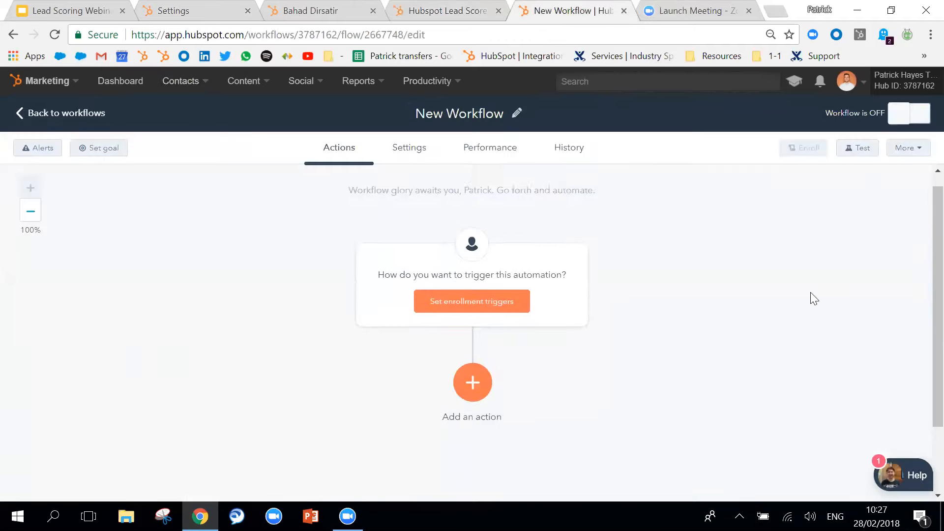
- Set the workflow's enrollment trigger to list membership in Hubspot Lead Score < 50 and save it
scroll(804, 294, down, 1)
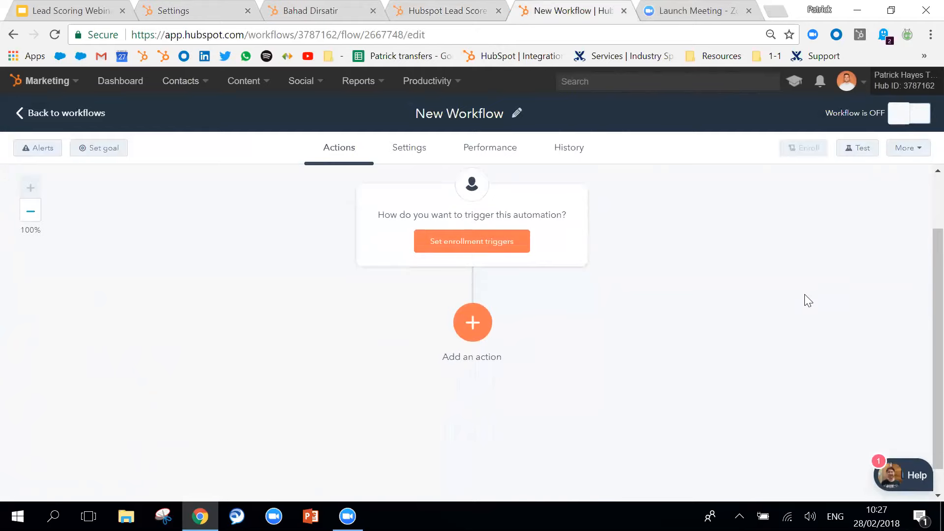
click(447, 246)
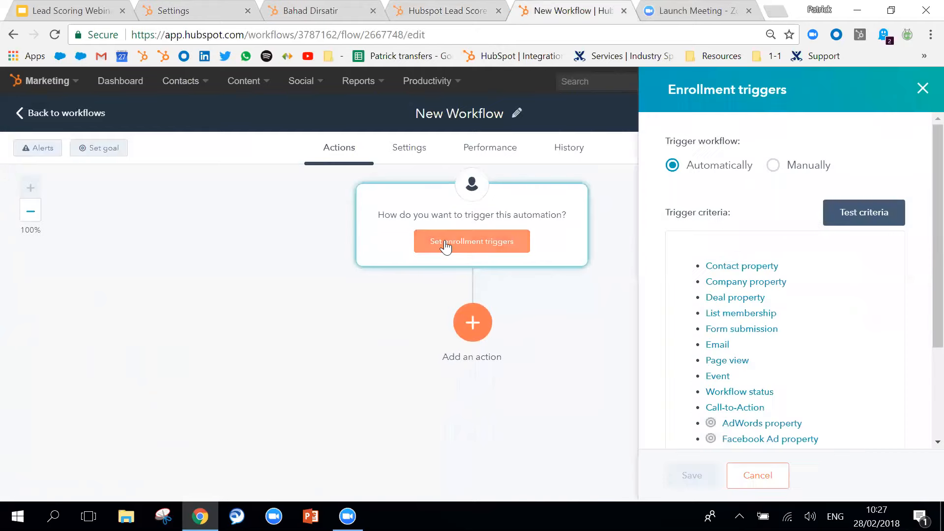
click(716, 313)
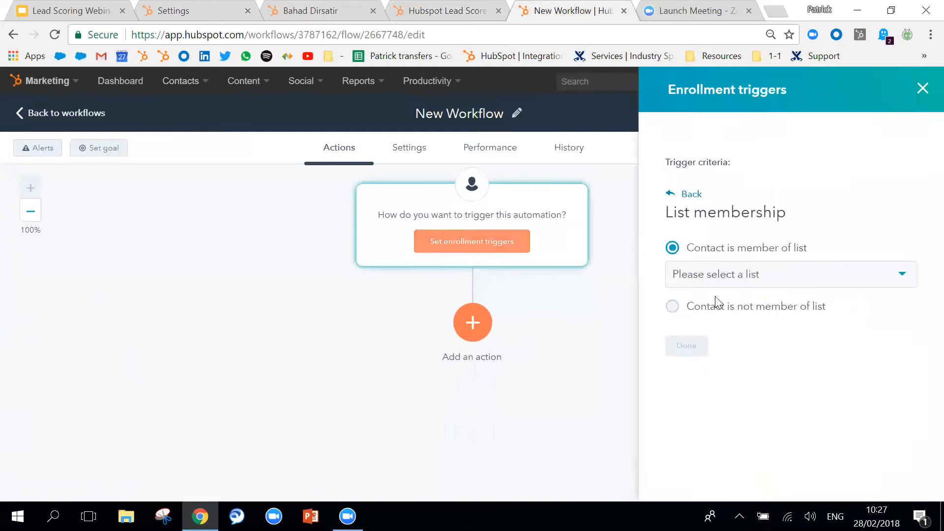
click(717, 273)
scroll(809, 352, down, 2)
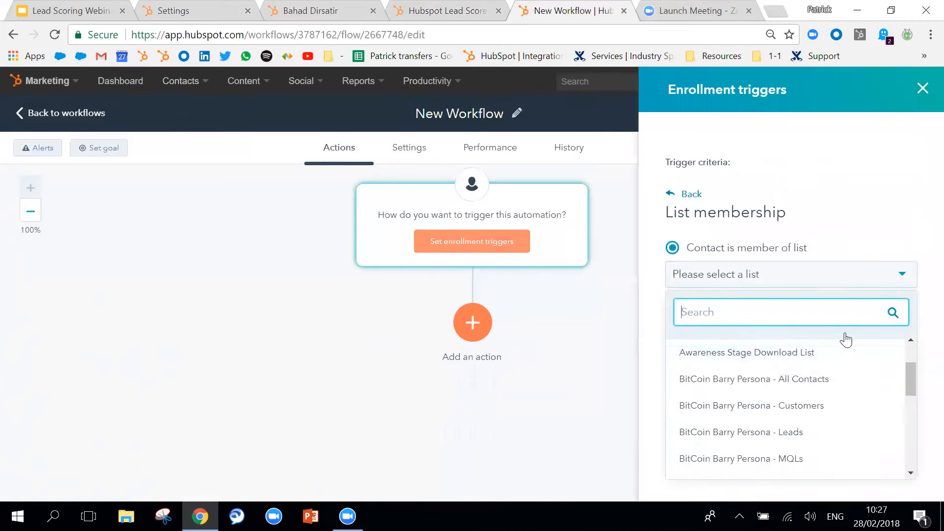
text(hu)
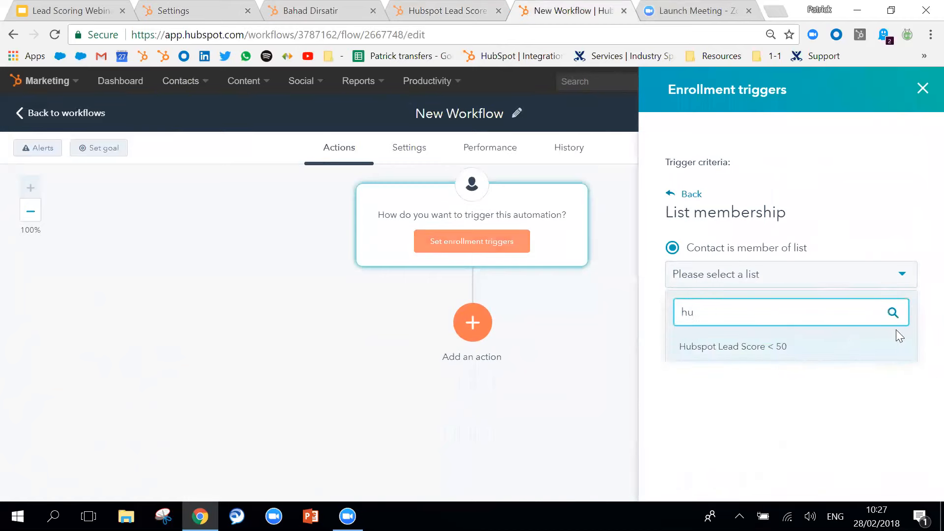
click(804, 343)
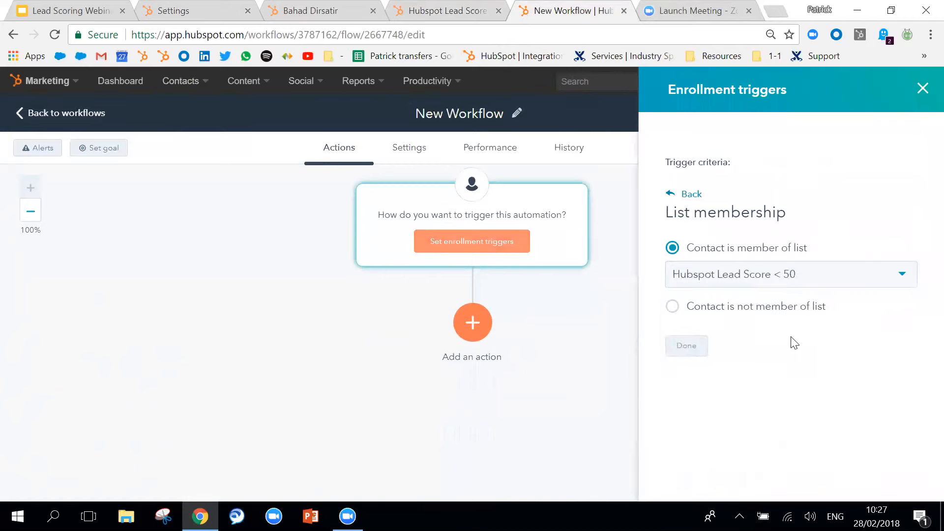
click(684, 345)
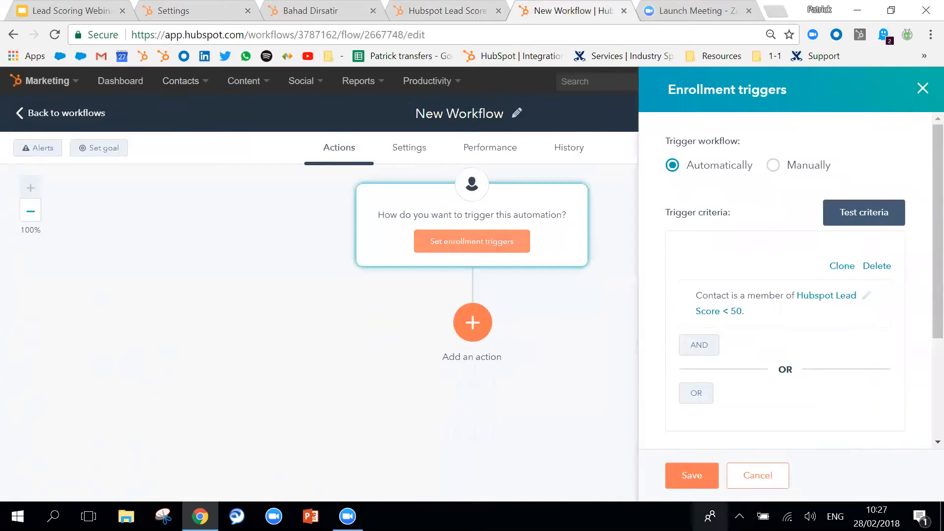
click(692, 475)
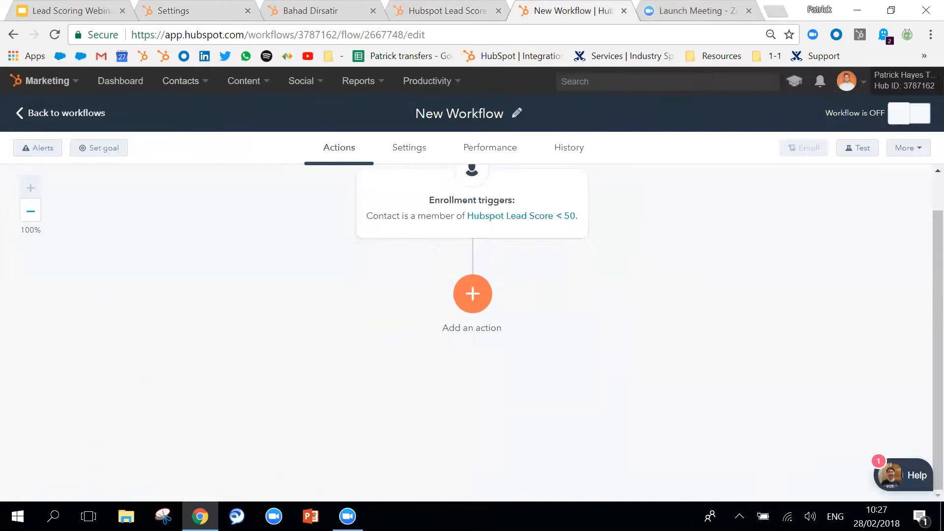
- Add a Send an email action below the enrollment trigger and preview the 2) Consideration Stage Email
scroll(659, 325, up, 1)
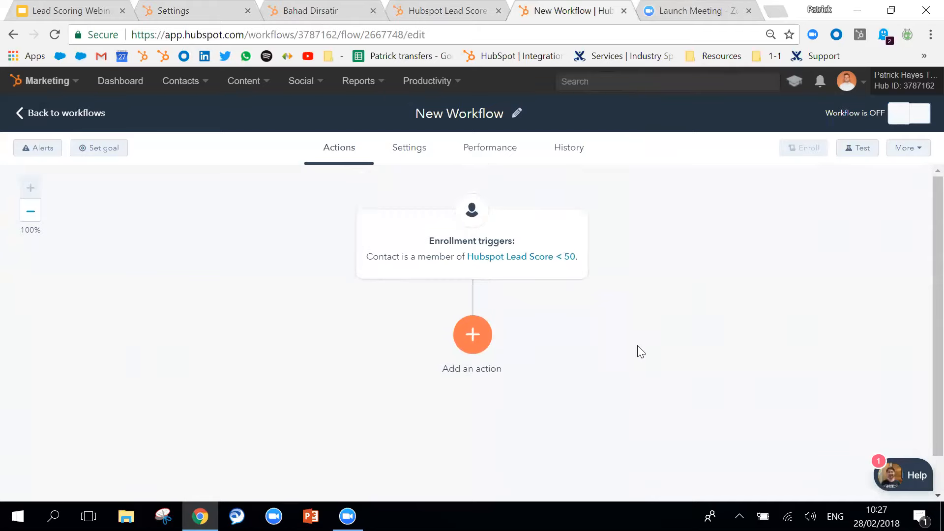
click(481, 346)
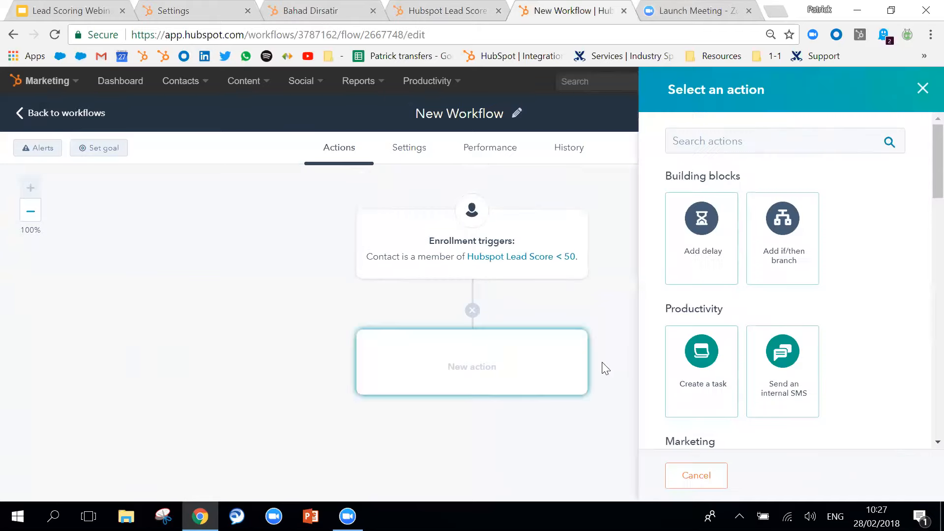
scroll(829, 346, down, 3)
click(701, 365)
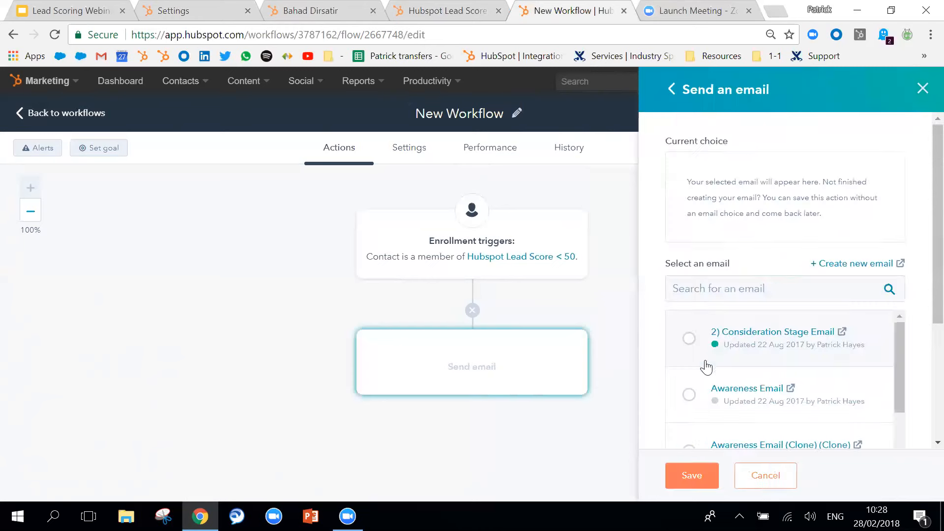
mouse_move(752, 339)
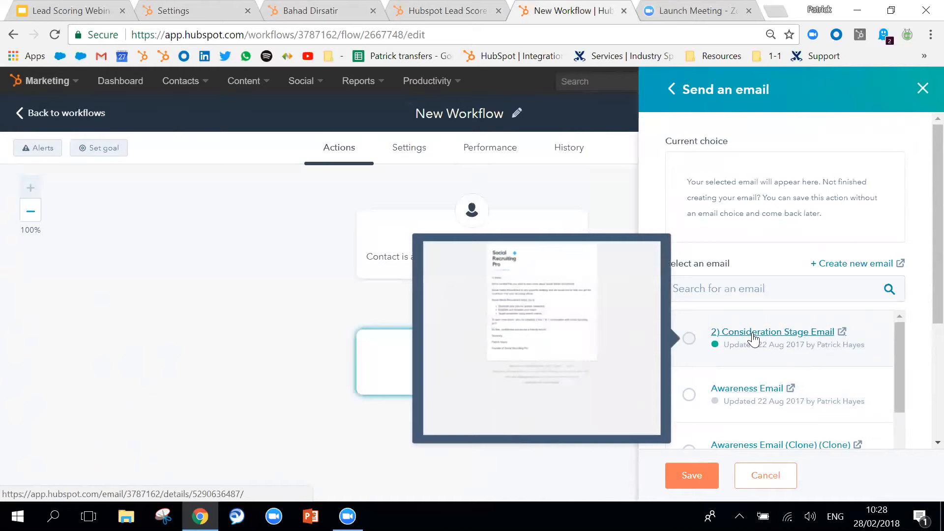
- Check the Hubspot Lead Score < 50 list's smart list indicator and score criteria alongside the workflow that uses it
click(167, 20)
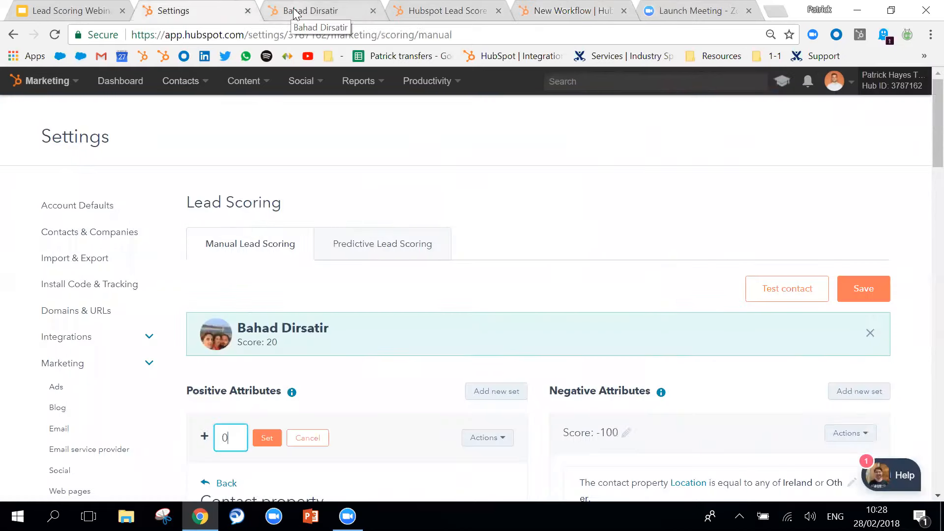
click(307, 14)
click(424, 14)
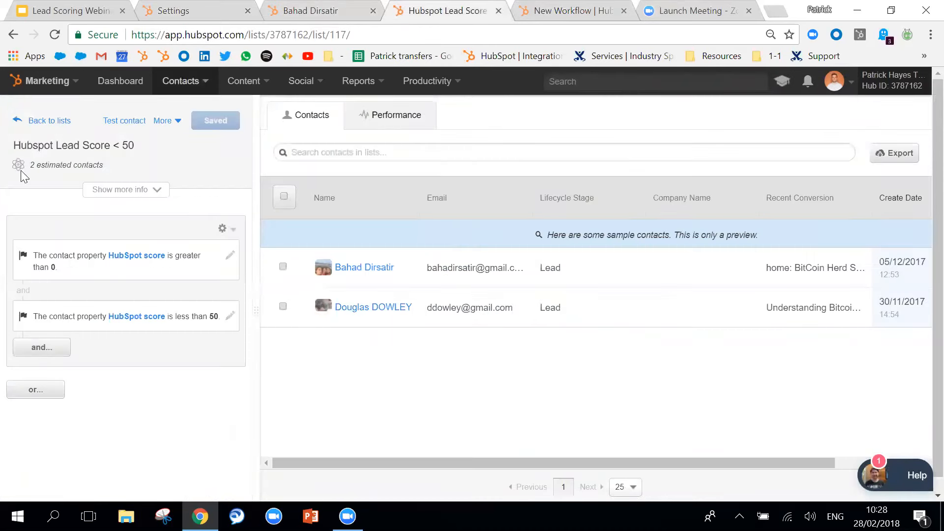
mouse_move(19, 166)
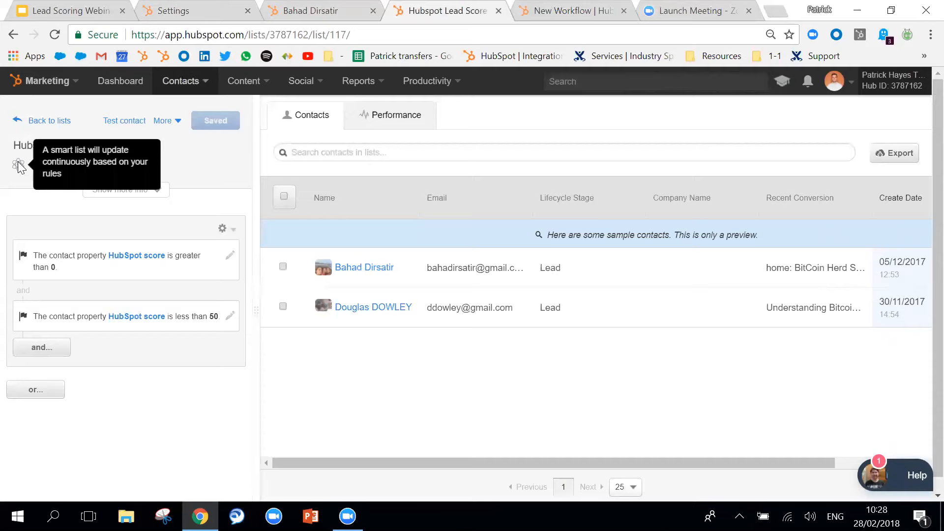
click(537, 13)
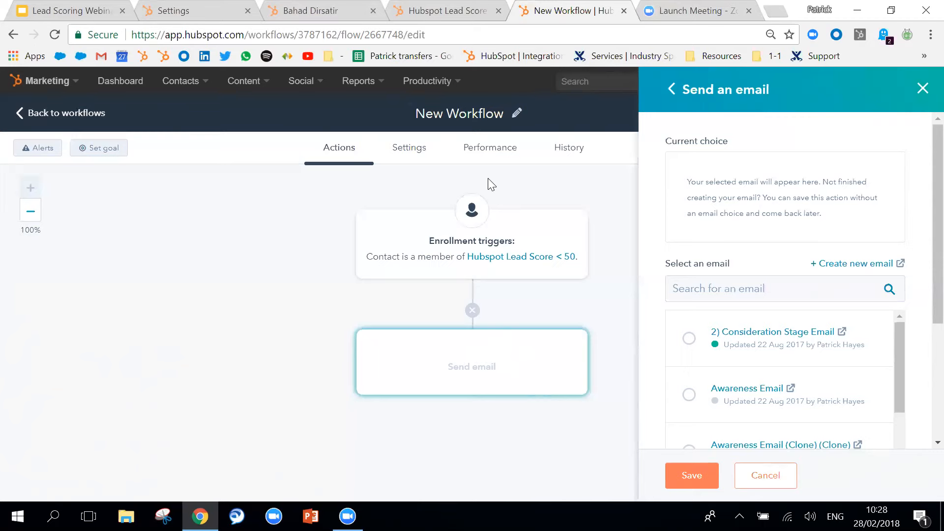
click(418, 10)
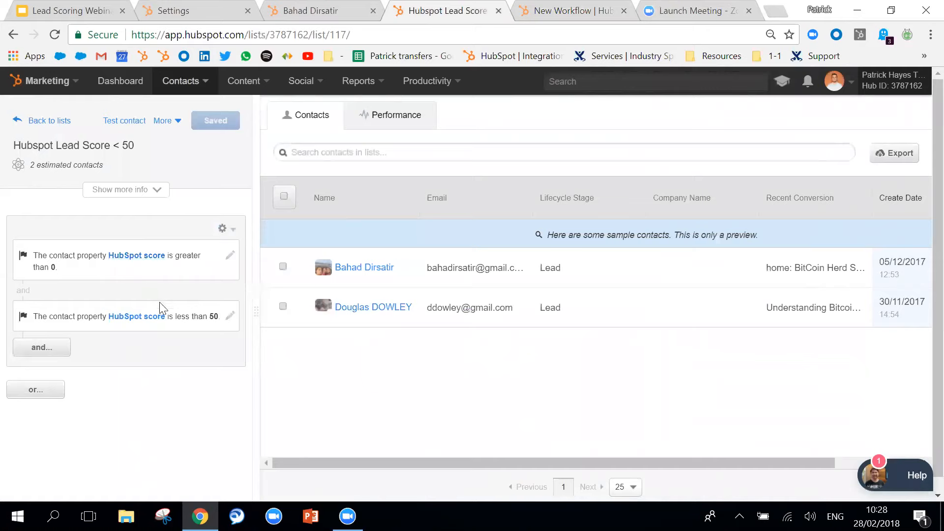
- Switch to the Lead Scoring Webinar deck in Google Slides and present from the DEMO slide, advancing one slide
click(71, 6)
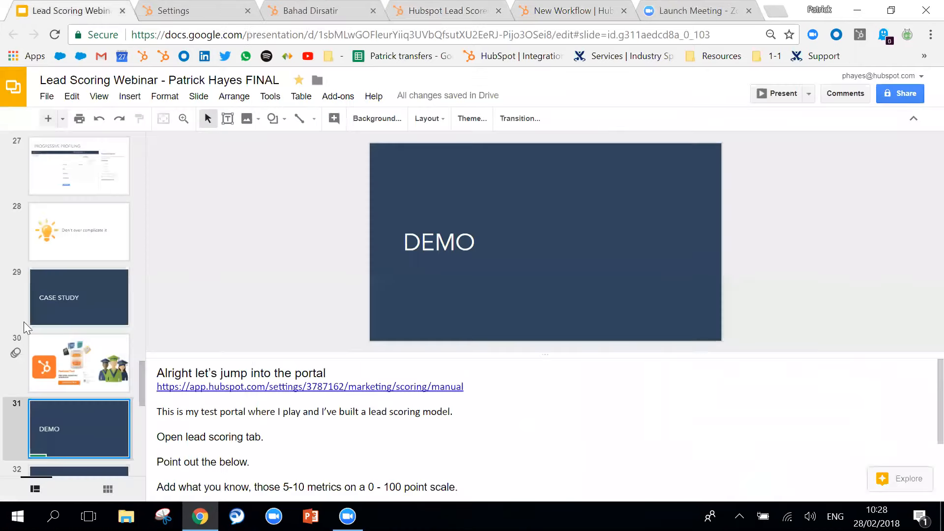
click(775, 95)
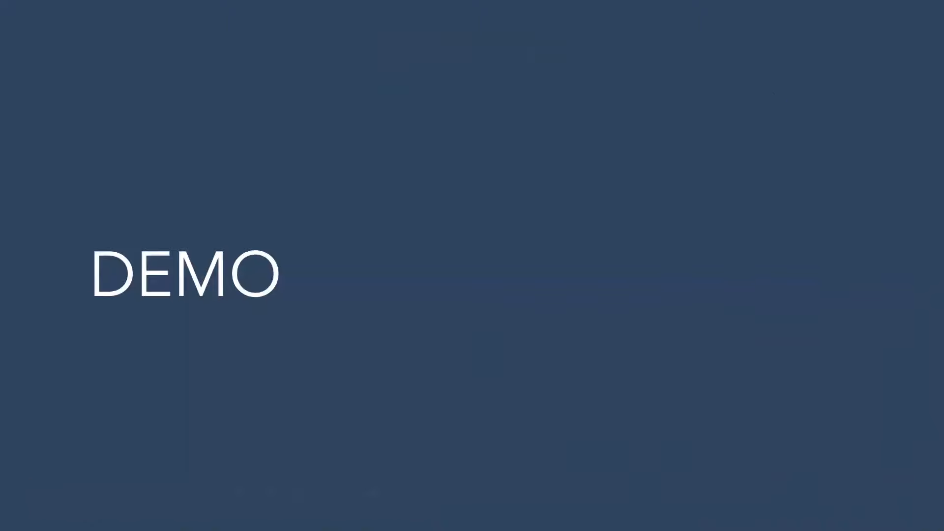
key(Right)
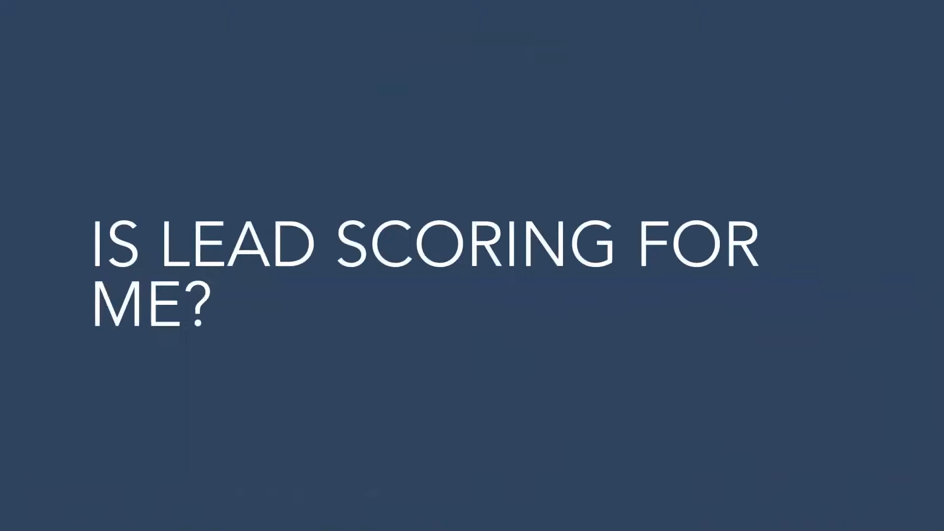